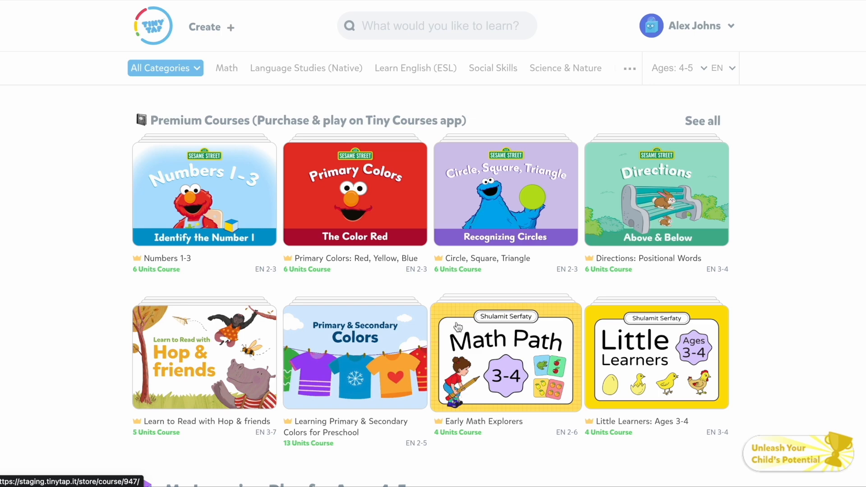
Step: Create a new game and upload Artboard 1 copy 27.png as the slide's full-size background
{"action": "left_click", "coordinate": [212, 28]}
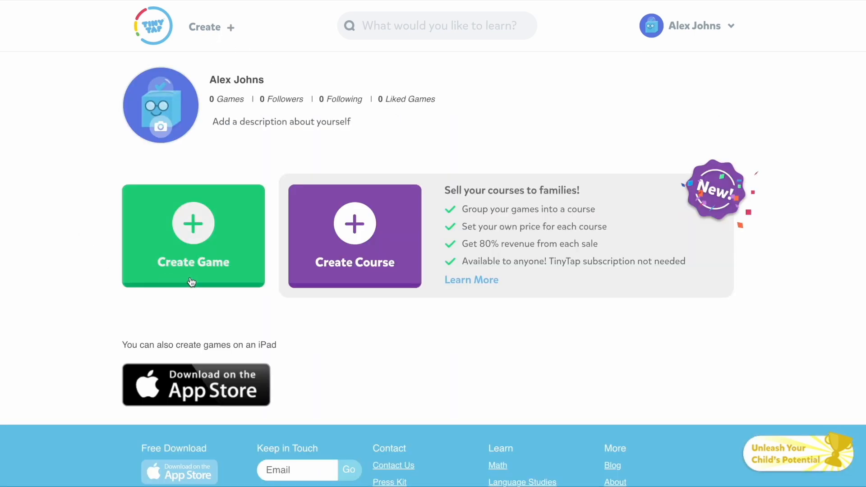
{"action": "left_click", "coordinate": [192, 280]}
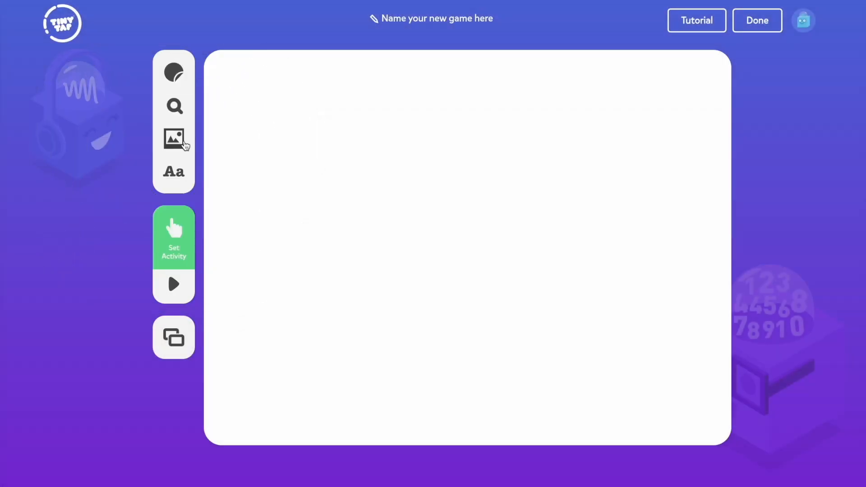
{"action": "left_click", "coordinate": [179, 139]}
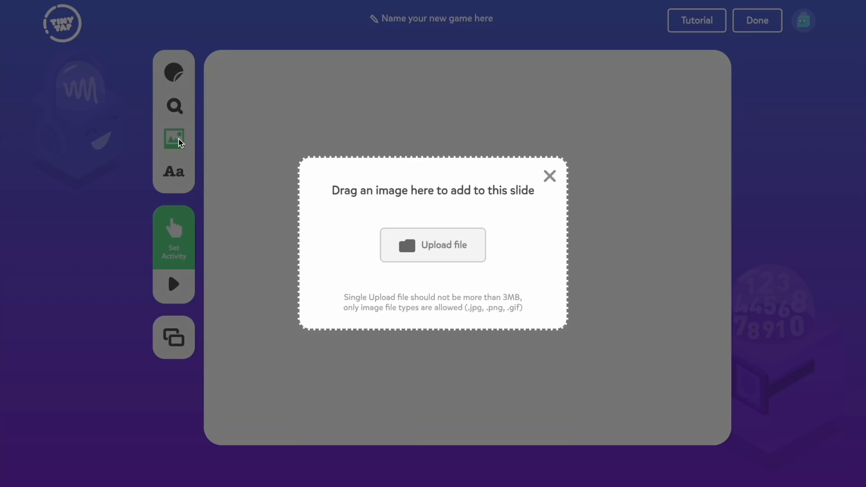
{"action": "left_click", "coordinate": [444, 240]}
{"action": "left_click", "coordinate": [360, 145]}
{"action": "left_click", "coordinate": [634, 338]}
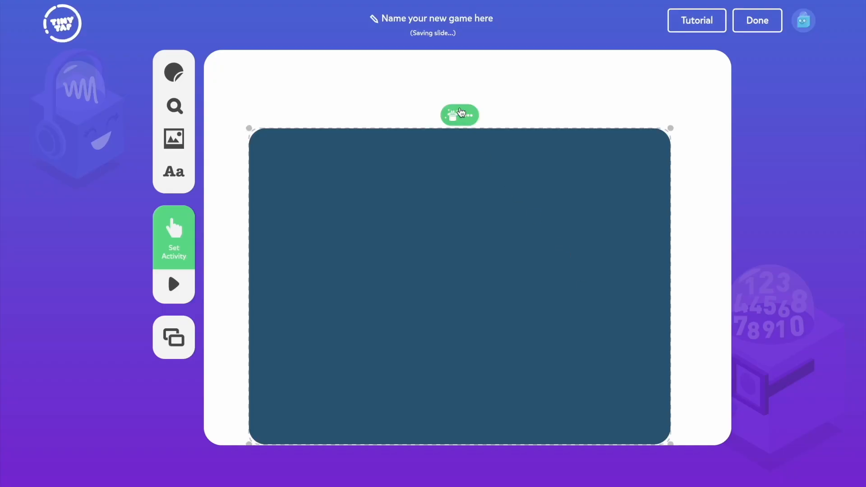
{"action": "left_click", "coordinate": [468, 116]}
{"action": "left_click", "coordinate": [534, 164]}
{"action": "left_click", "coordinate": [185, 228]}
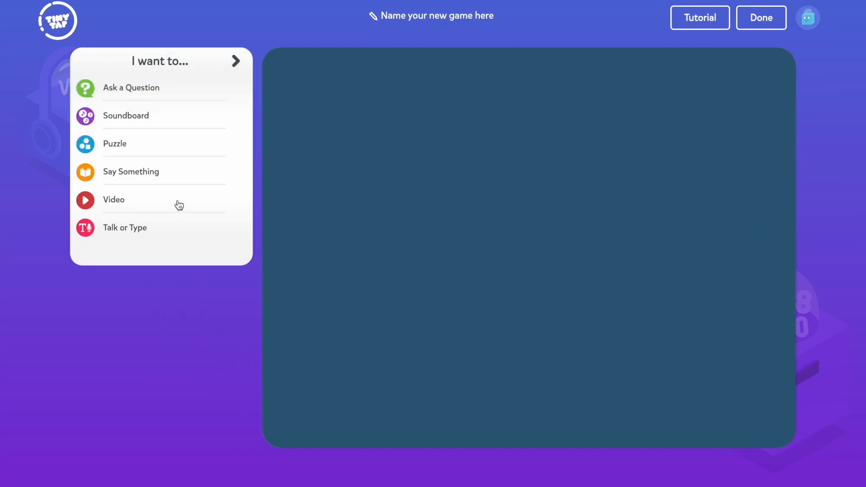
{"action": "left_click", "coordinate": [179, 205]}
{"action": "type", "text": "https://youtu.be/o0TypLQgBao"}
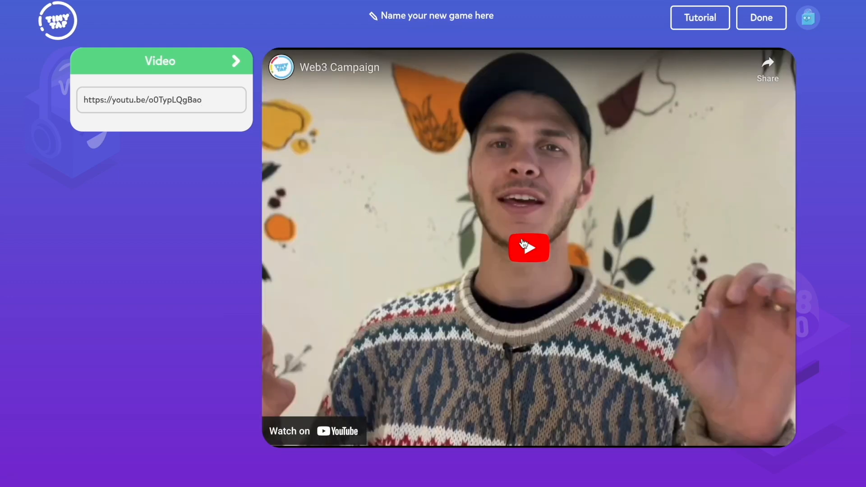
{"action": "left_click", "coordinate": [522, 243]}
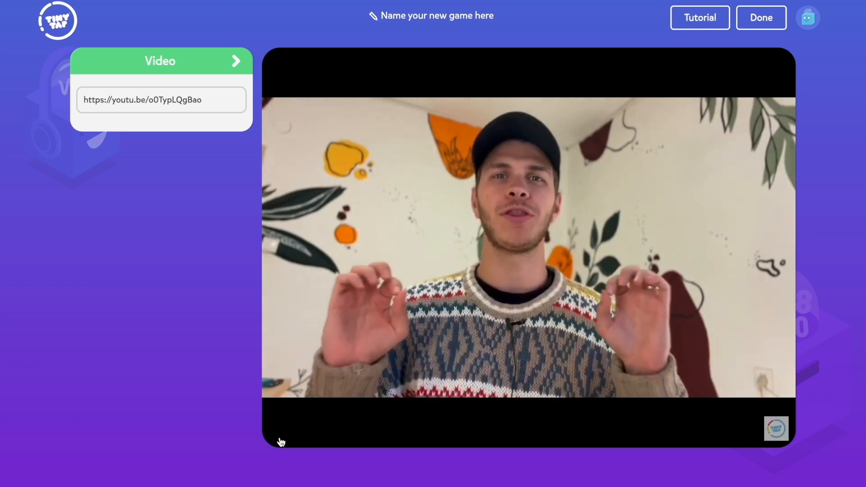
{"action": "left_click", "coordinate": [282, 440]}
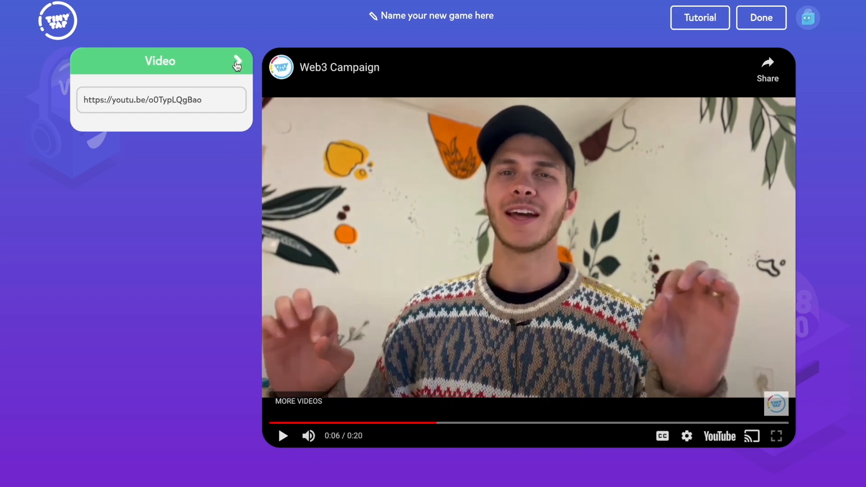
{"action": "left_click", "coordinate": [236, 61]}
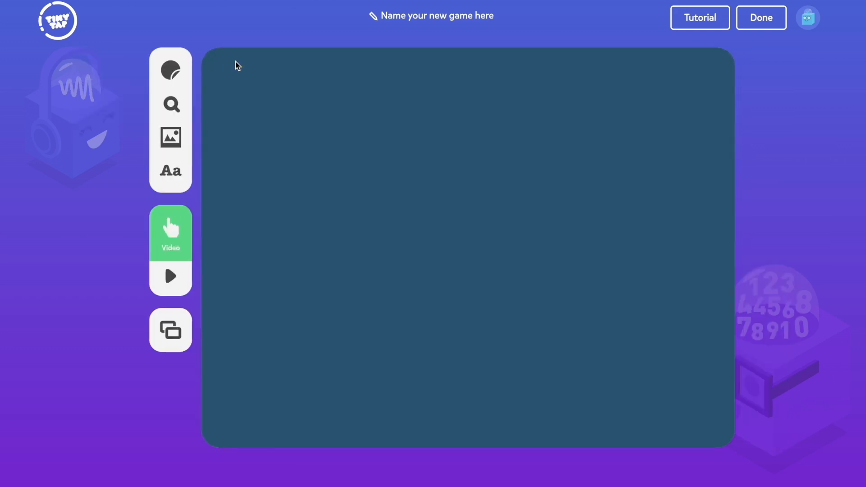
Step: Upload the images Artboard 39.png and Artboard 37.png to the dark blue slide
{"action": "left_click", "coordinate": [170, 137]}
{"action": "left_click", "coordinate": [418, 239]}
{"action": "left_click", "coordinate": [357, 185]}
{"action": "left_click", "coordinate": [639, 336]}
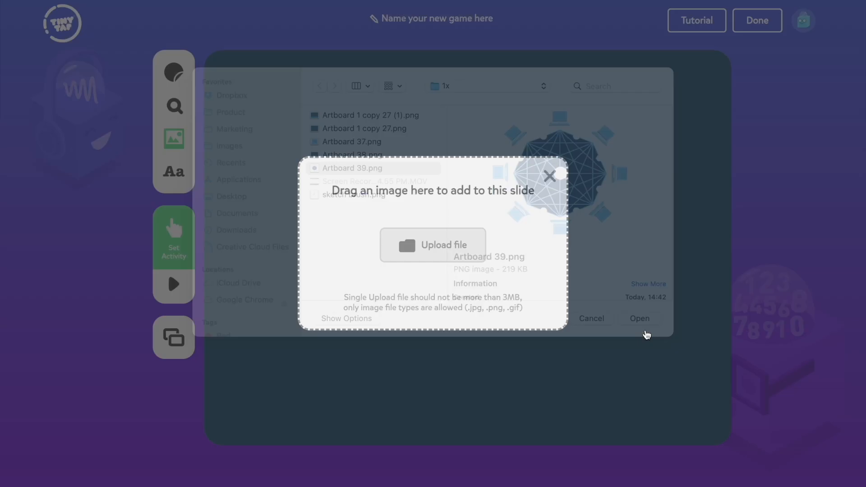
{"action": "left_click", "coordinate": [174, 139]}
{"action": "left_click", "coordinate": [425, 240]}
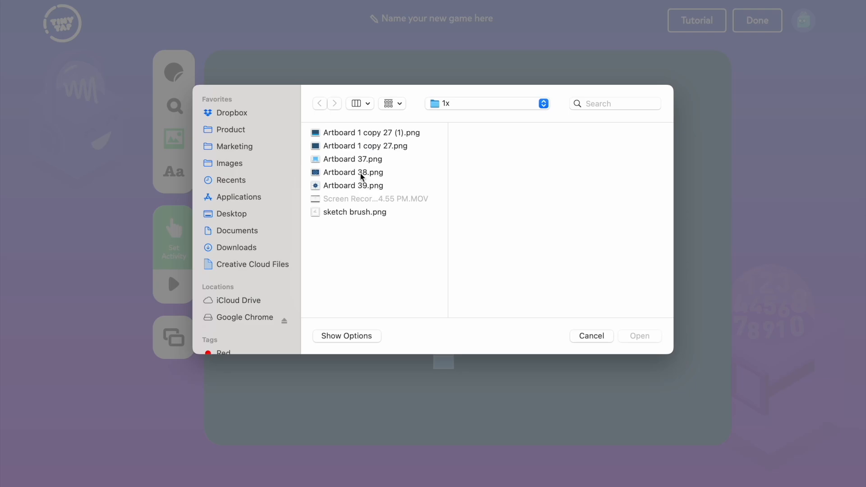
{"action": "left_click", "coordinate": [365, 160]}
{"action": "left_click", "coordinate": [640, 335]}
Step: Move the network graphic to the slide's right half, then enlarge the laptop picture and place it in the left half
{"action": "left_click", "coordinate": [518, 267]}
{"action": "left_click_drag", "start_coordinate": [518, 268], "coordinate": [595, 274]}
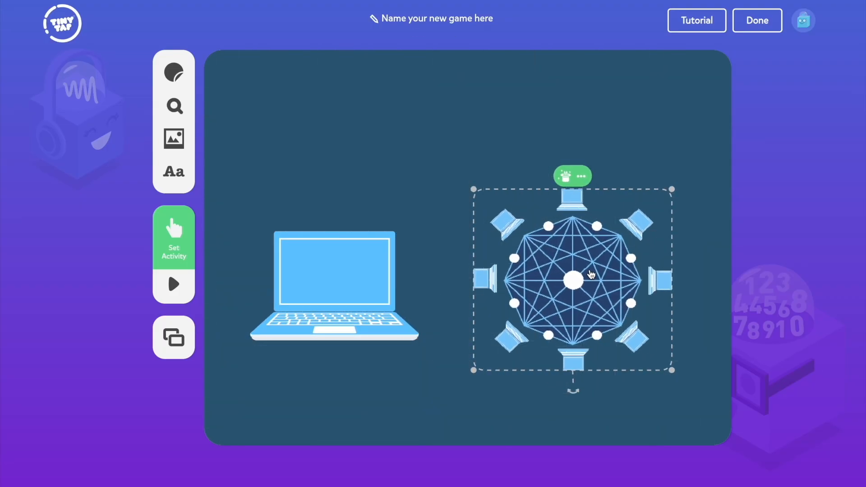
{"action": "left_click", "coordinate": [367, 288]}
{"action": "left_click_drag", "start_coordinate": [419, 234], "coordinate": [436, 220]}
{"action": "left_click_drag", "start_coordinate": [361, 269], "coordinate": [352, 269]}
Step: Write the text "Which picture describes the blockchain?" and set its font size to 32
{"action": "left_click", "coordinate": [174, 173]}
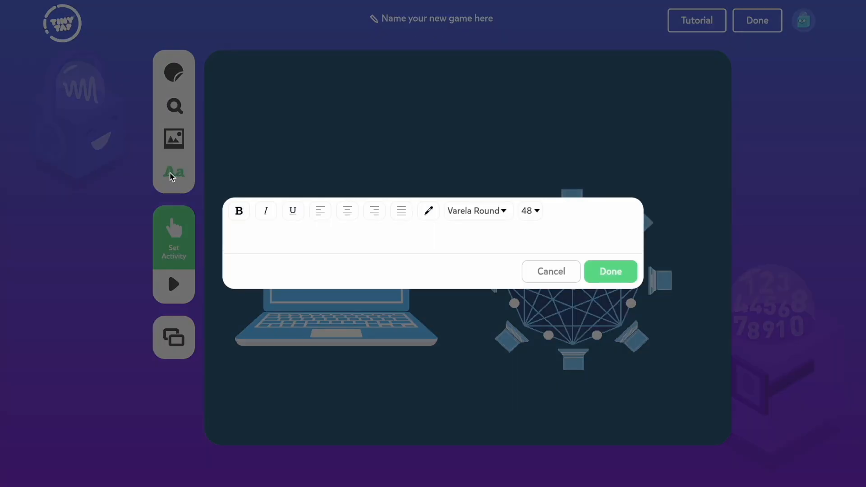
{"action": "type", "text": "Which picture descri"}
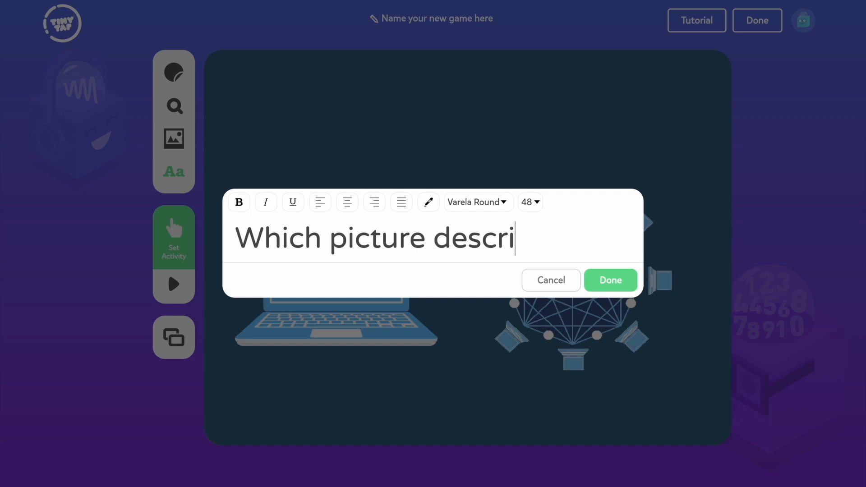
{"action": "type", "text": "bes the blockchain?"}
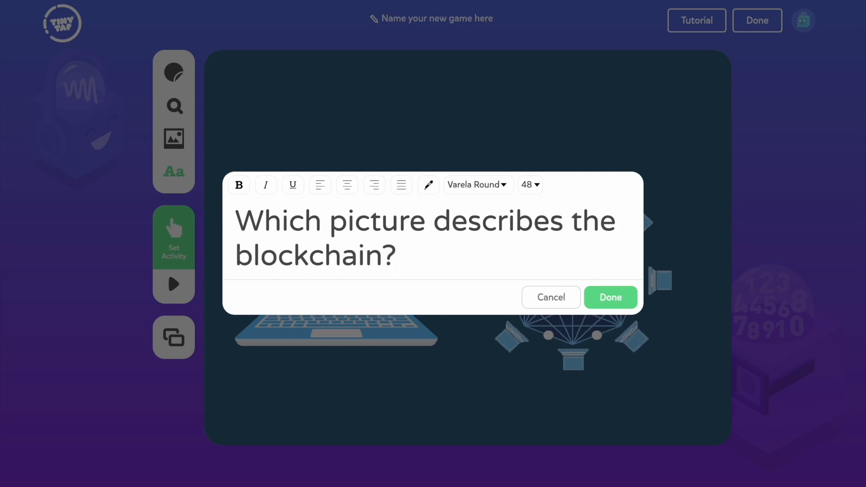
{"action": "key", "text": "ctrl+a"}
{"action": "left_click", "coordinate": [532, 185]}
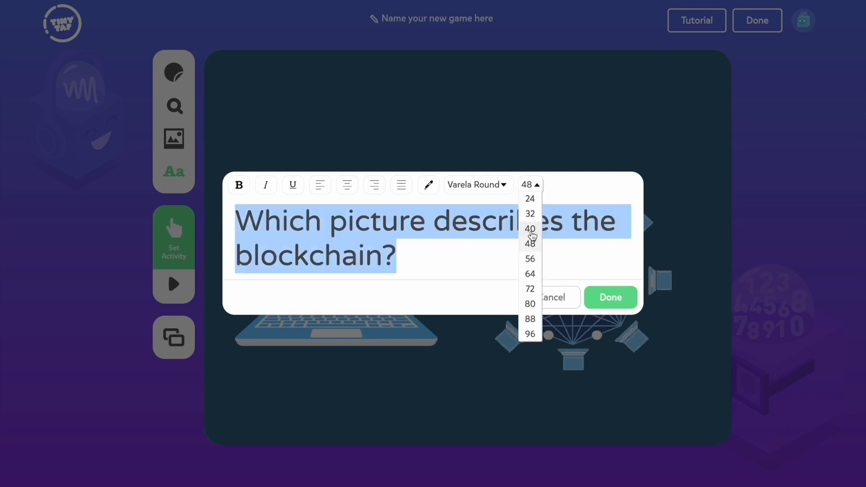
{"action": "left_click", "coordinate": [531, 215]}
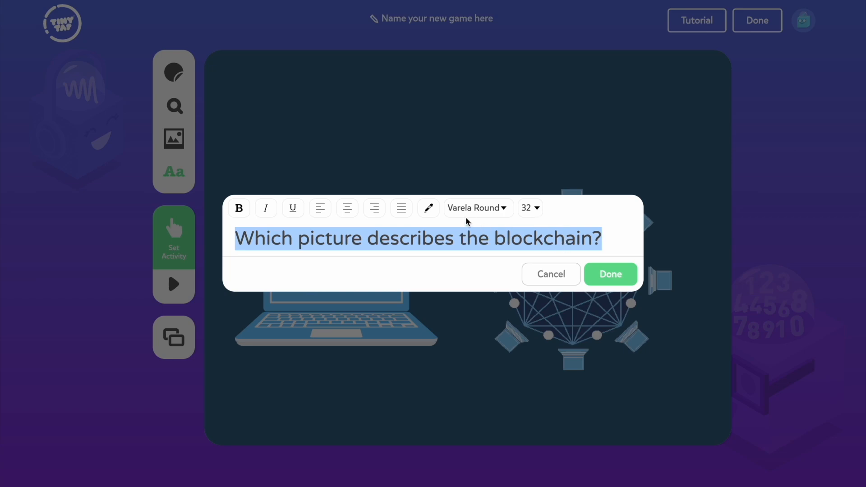
Step: Color the question text white, enlarge it on the slide and place it above the two pictures
{"action": "left_click", "coordinate": [429, 209]}
{"action": "left_click", "coordinate": [462, 235]}
{"action": "left_click", "coordinate": [611, 274]}
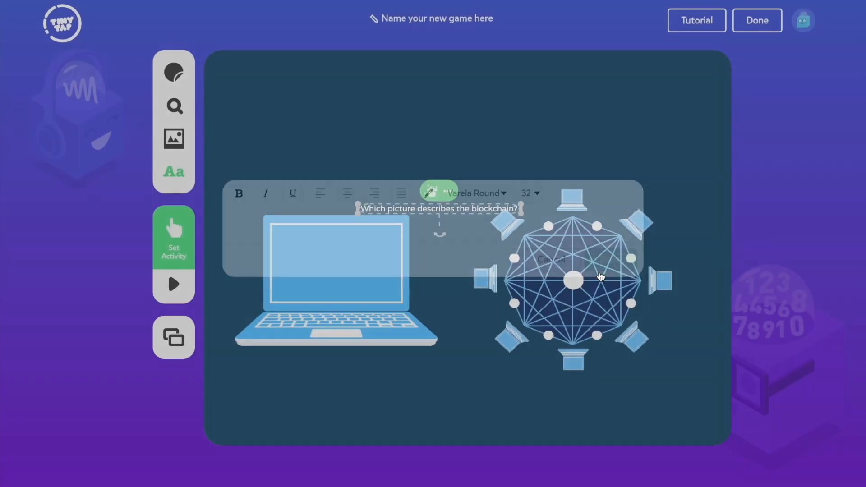
{"action": "left_click_drag", "start_coordinate": [522, 209], "coordinate": [636, 180]}
{"action": "left_click_drag", "start_coordinate": [496, 213], "coordinate": [519, 149]}
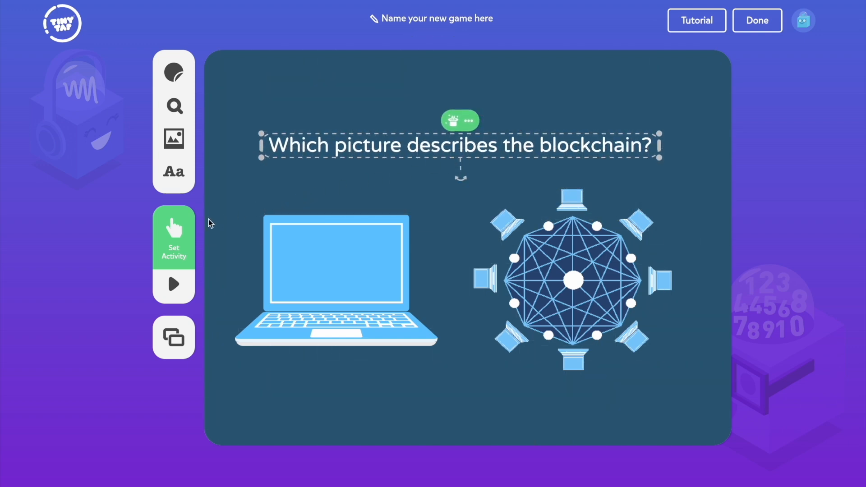
Step: Make the slide an Ask a Question activity and record the spoken question
{"action": "left_click", "coordinate": [179, 234]}
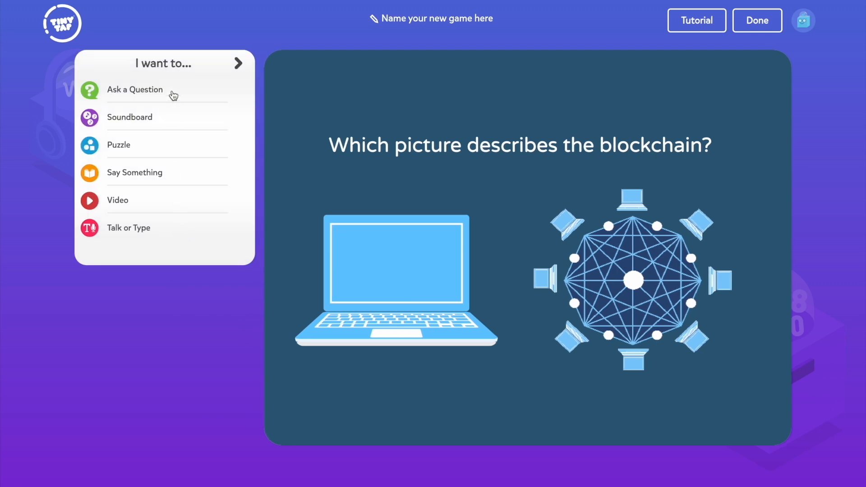
{"action": "left_click", "coordinate": [174, 96]}
{"action": "left_click", "coordinate": [149, 112]}
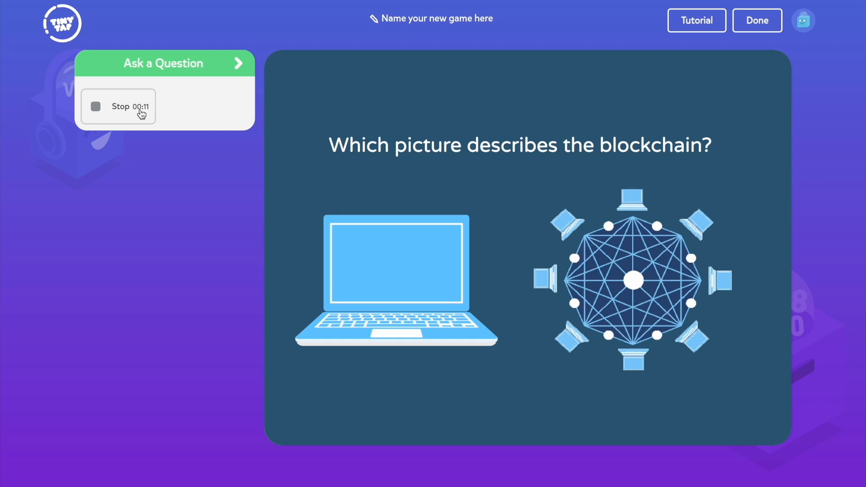
{"action": "left_click", "coordinate": [141, 107]}
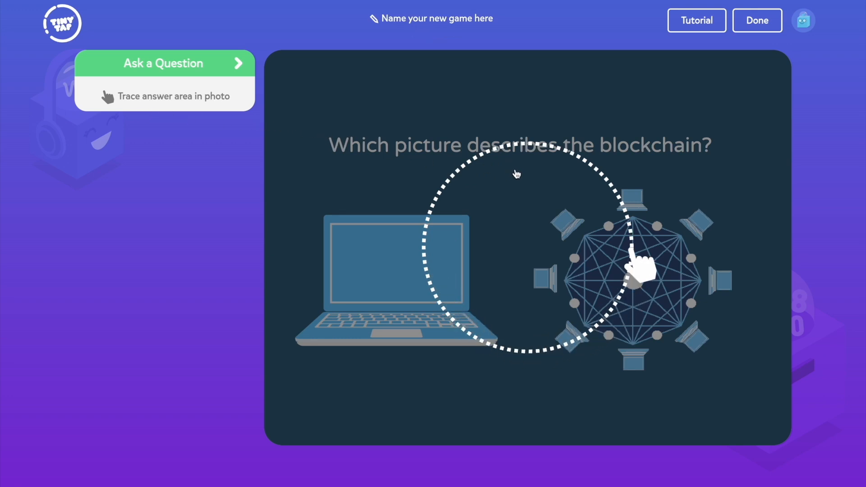
Step: Mark the network graphic as the answer area with a rectangular outline and finish the activity setup
{"action": "mouse_move", "coordinate": [542, 175]}
{"action": "left_mouse_down"}
{"action": "mouse_move", "coordinate": [603, 177]}
{"action": "mouse_move", "coordinate": [753, 243]}
{"action": "mouse_move", "coordinate": [691, 381]}
{"action": "mouse_move", "coordinate": [539, 379]}
{"action": "left_mouse_up"}
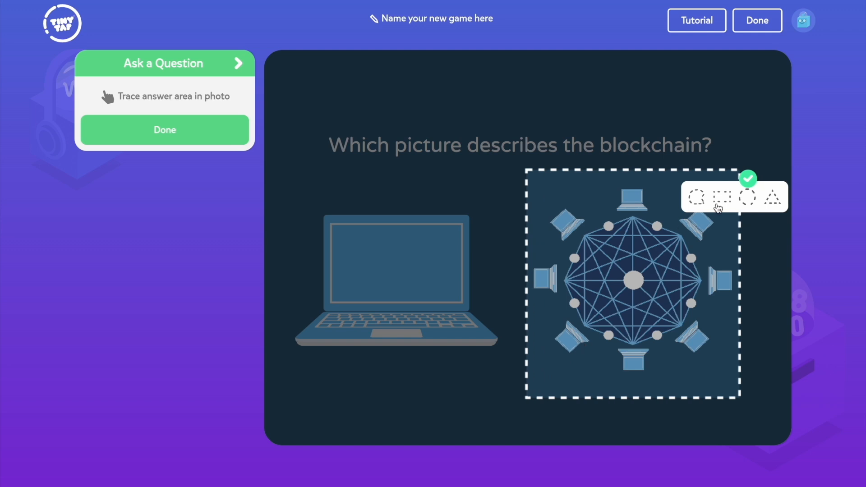
{"action": "left_click", "coordinate": [747, 177]}
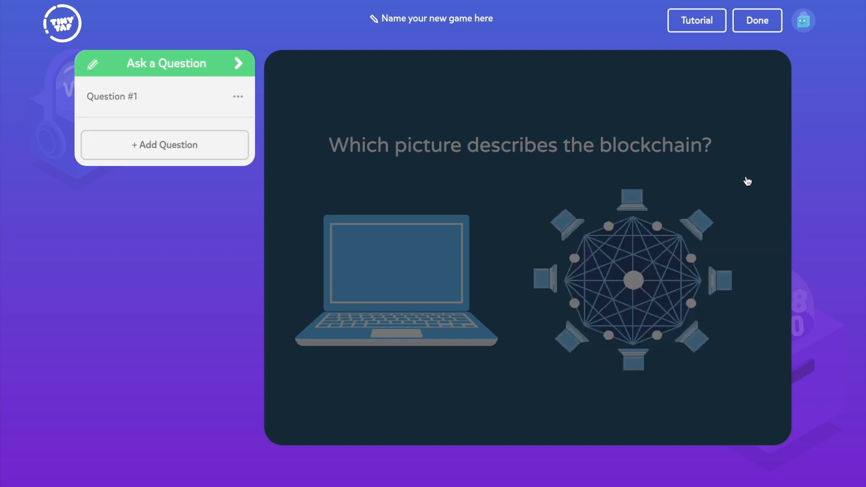
{"action": "left_click", "coordinate": [240, 67]}
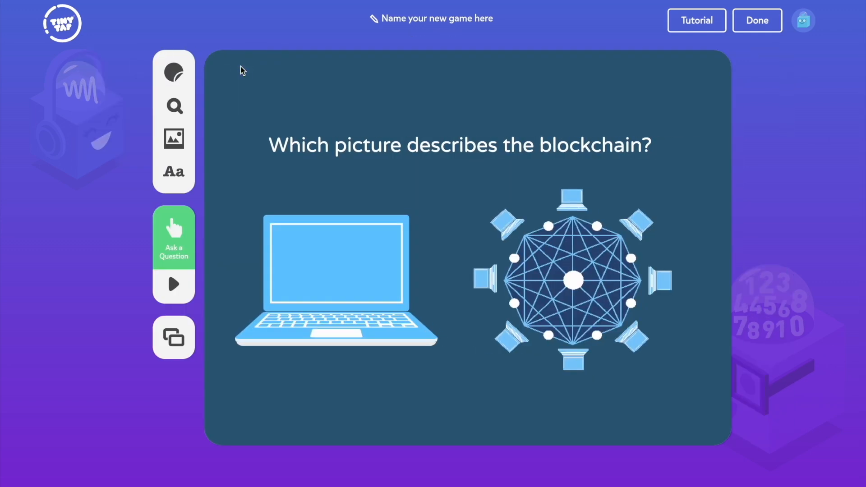
Step: Add a second slide to the game and return to its editing tools
{"action": "left_click", "coordinate": [192, 350]}
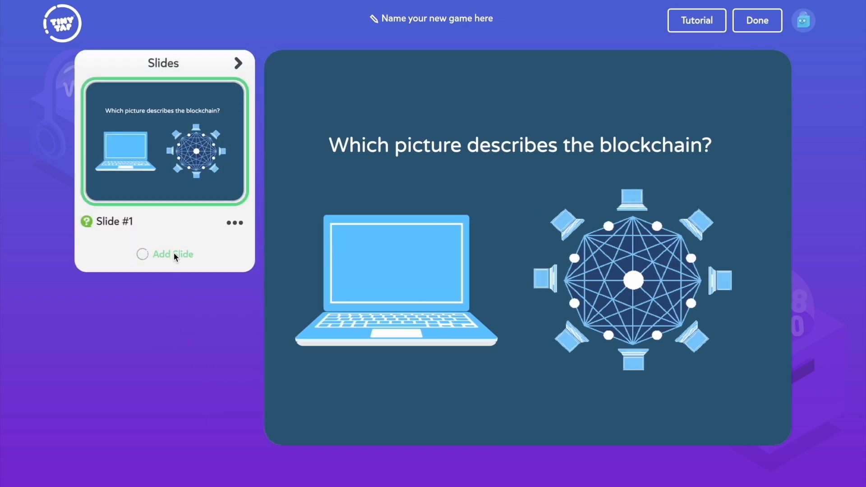
{"action": "left_click", "coordinate": [174, 254]}
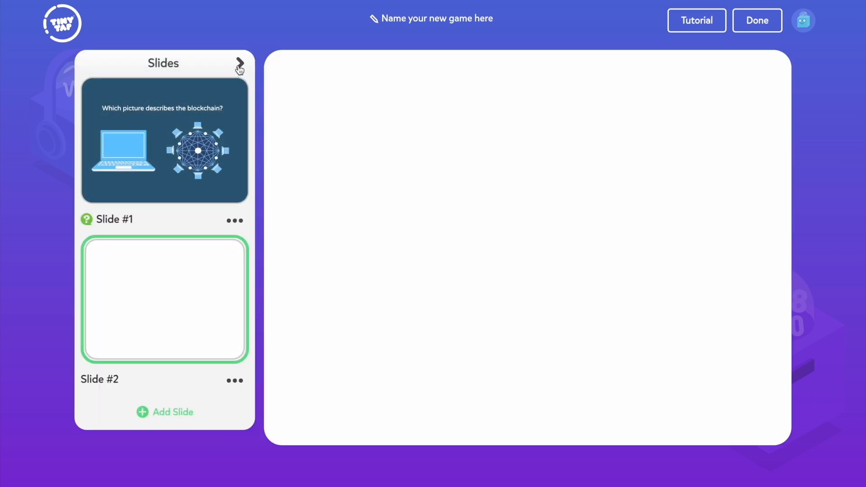
{"action": "left_click", "coordinate": [238, 64]}
Step: Insert a blue sphere from the 3D Shapes creation pack, resize it and duplicate it into a row of three
{"action": "left_click", "coordinate": [181, 77]}
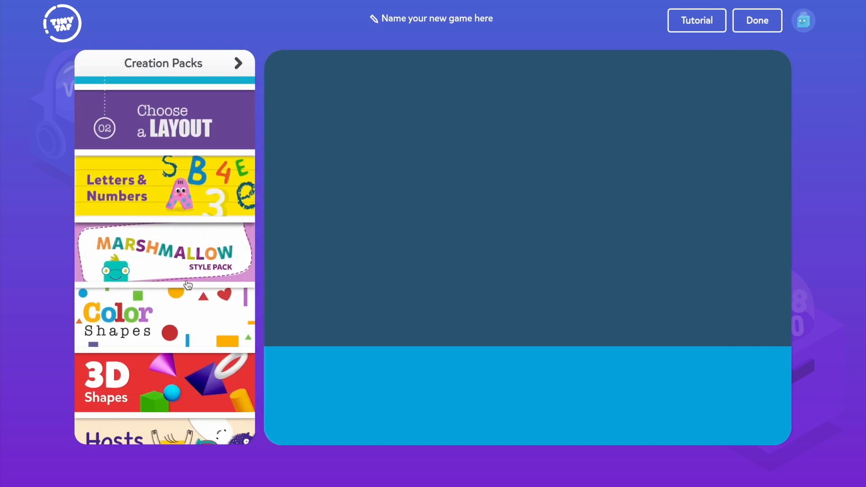
{"action": "left_click", "coordinate": [174, 368]}
{"action": "left_click", "coordinate": [114, 254]}
{"action": "left_click_drag", "start_coordinate": [415, 53], "coordinate": [491, 181]}
{"action": "left_click_drag", "start_coordinate": [557, 204], "coordinate": [475, 204]}
{"action": "left_click", "coordinate": [664, 140]}
{"action": "left_click", "coordinate": [704, 142]}
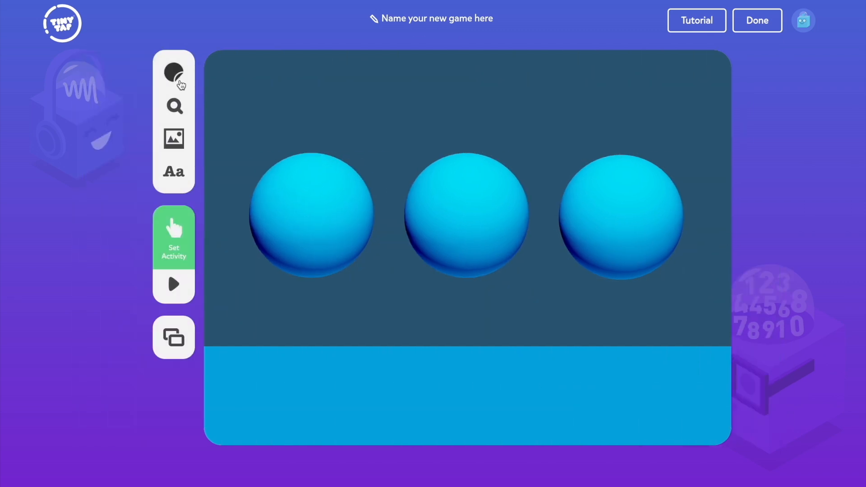
Step: Find cryptocurrency logos and add the Bitcoin, Ethereum and Binance ones to the slide
{"action": "left_click", "coordinate": [176, 104]}
{"action": "left_click", "coordinate": [177, 431]}
{"action": "scroll", "coordinate": [196, 356], "scroll_direction": "down", "scroll_amount": 14}
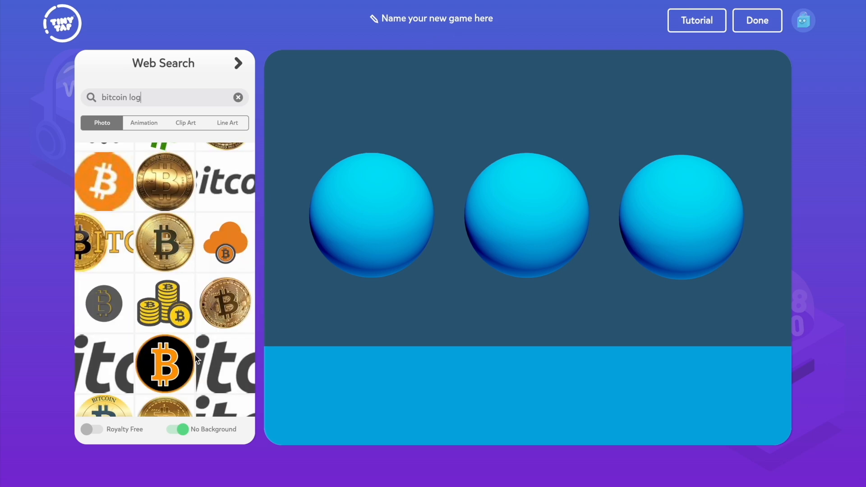
{"action": "scroll", "coordinate": [196, 359], "scroll_direction": "down", "scroll_amount": 5}
{"action": "left_click", "coordinate": [220, 338]}
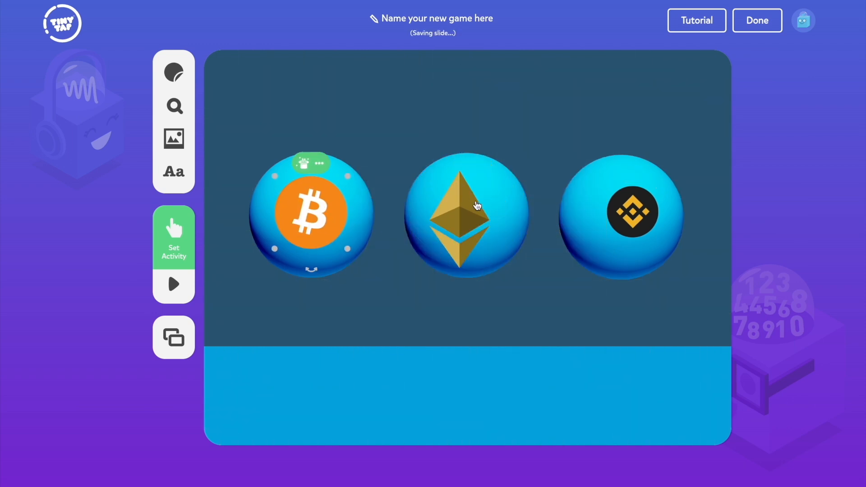
Step: Fit and center the Ethereum logo on the middle sphere and the Binance logo on the right sphere
{"action": "left_click", "coordinate": [478, 206]}
{"action": "left_click_drag", "start_coordinate": [430, 171], "coordinate": [434, 176]}
{"action": "left_click_drag", "start_coordinate": [464, 209], "coordinate": [470, 205]}
{"action": "left_click", "coordinate": [634, 210]}
{"action": "left_click_drag", "start_coordinate": [607, 185], "coordinate": [598, 177]}
{"action": "left_click_drag", "start_coordinate": [636, 209], "coordinate": [626, 211]}
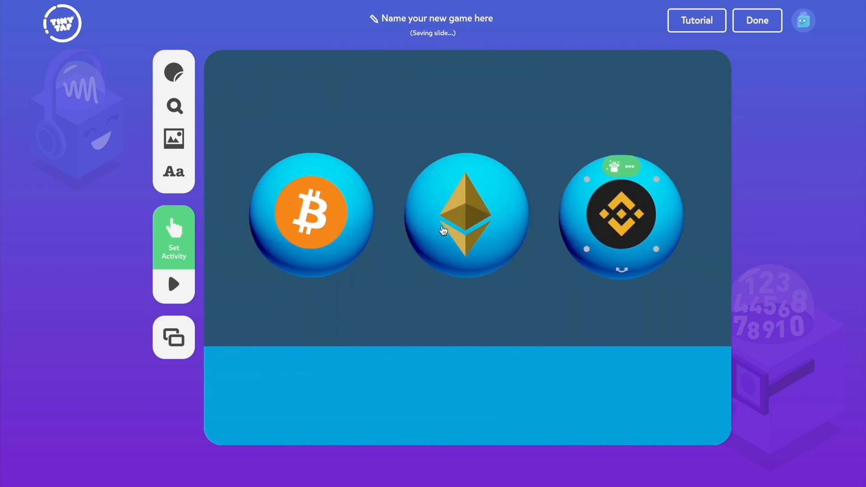
Step: Add the text "Match each name to the correct cryptocurrency" in white at font size 32
{"action": "left_click", "coordinate": [174, 174]}
{"action": "type", "text": "Match each name to the correct cryptocurrency"}
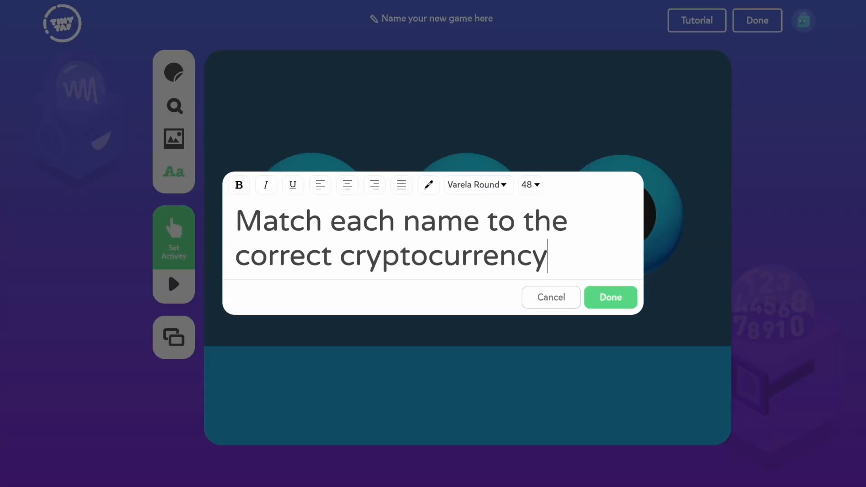
{"action": "key", "text": "ctrl+a"}
{"action": "left_click", "coordinate": [427, 185]}
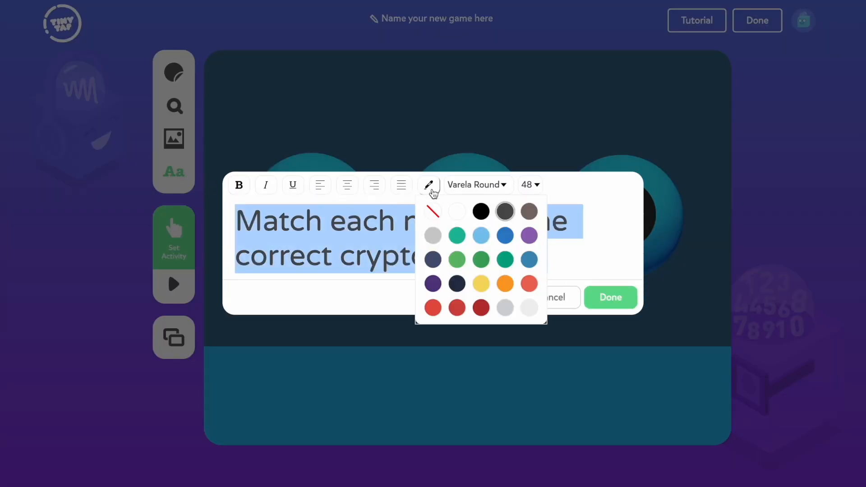
{"action": "left_click", "coordinate": [529, 188]}
{"action": "left_click", "coordinate": [533, 212]}
{"action": "left_click", "coordinate": [602, 286]}
Step: Enlarge the heading text and center it above the three spheres
{"action": "left_click", "coordinate": [524, 280]}
{"action": "left_click_drag", "start_coordinate": [536, 271], "coordinate": [658, 235]}
{"action": "left_click_drag", "start_coordinate": [572, 284], "coordinate": [601, 123]}
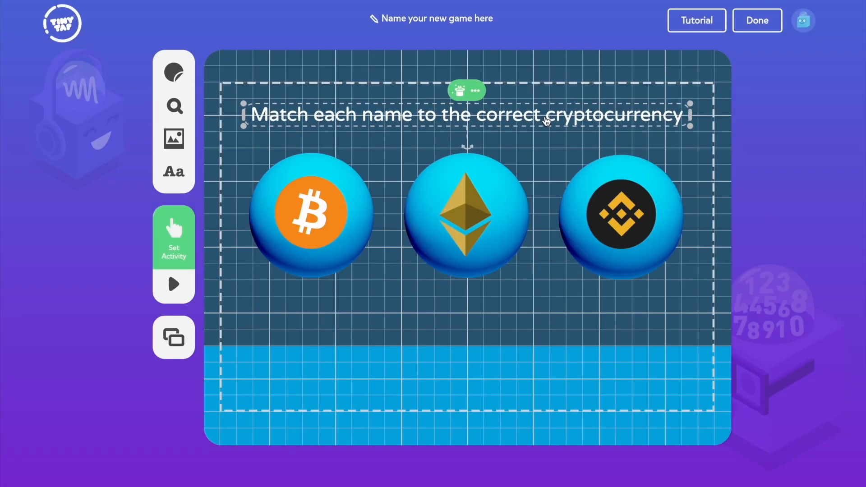
Step: Add a white, centered two-line text label "Bitcoin (BTC)" and place it below the Bitcoin sphere
{"action": "left_click", "coordinate": [173, 176]}
{"action": "type", "text": "Bitcoin"}
{"action": "key", "text": "Return"}
{"action": "type", "text": "(BTC"}
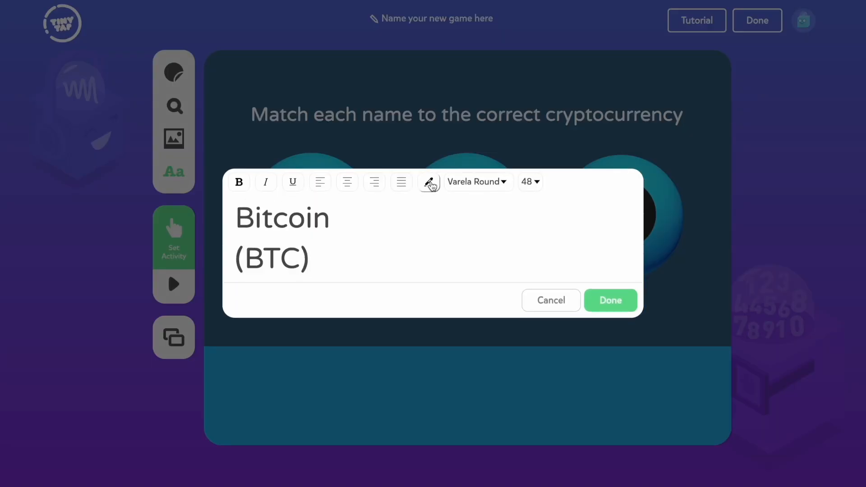
{"action": "left_click", "coordinate": [429, 182]}
{"action": "left_click", "coordinate": [452, 207]}
{"action": "key", "text": "ctrl+a"}
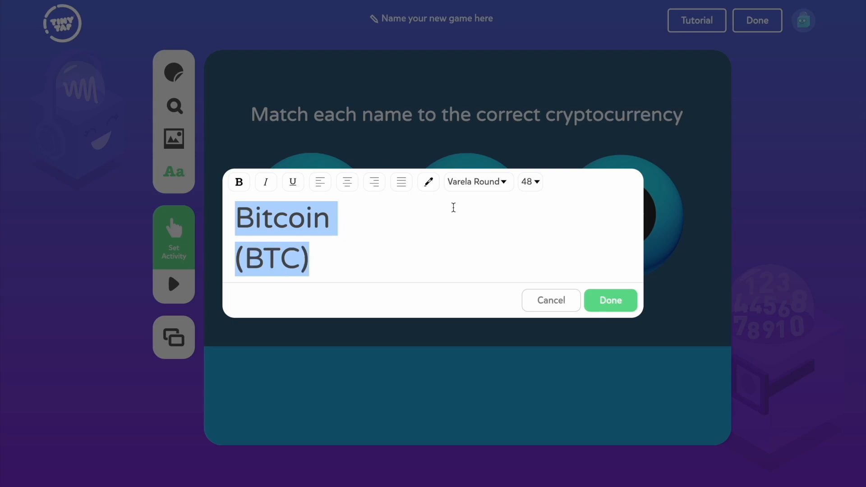
{"action": "left_click", "coordinate": [622, 302]}
{"action": "left_click_drag", "start_coordinate": [518, 284], "coordinate": [283, 329]}
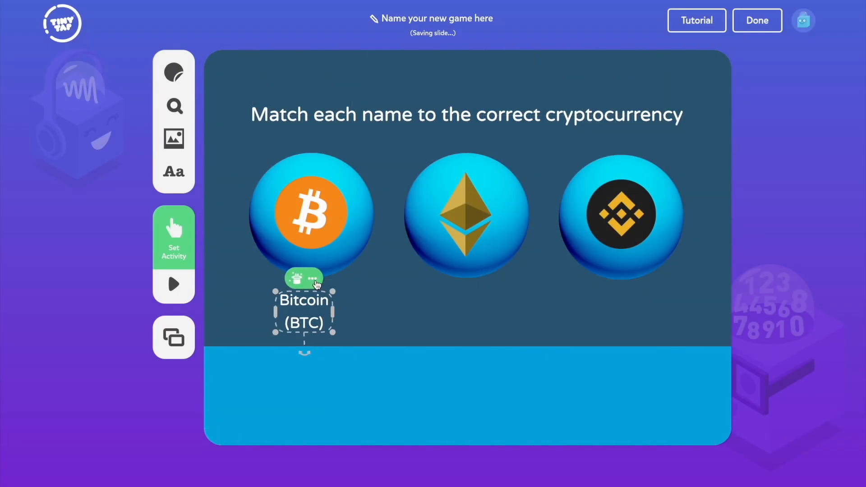
Step: Add matching labels "Ethereum (ETH)" and "Binance (BNB)", and line up all three labels below their spheres
{"action": "left_click", "coordinate": [312, 278]}
{"action": "left_click", "coordinate": [365, 308]}
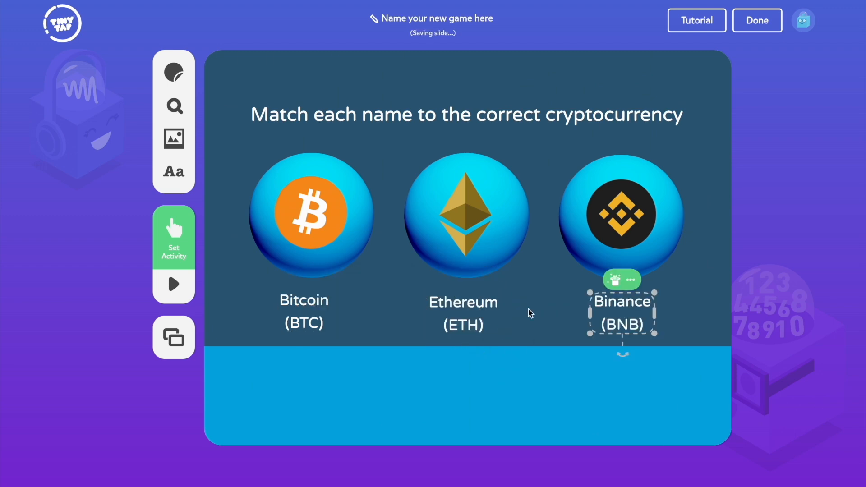
{"action": "left_click", "coordinate": [320, 306]}
{"action": "left_click", "coordinate": [464, 312]}
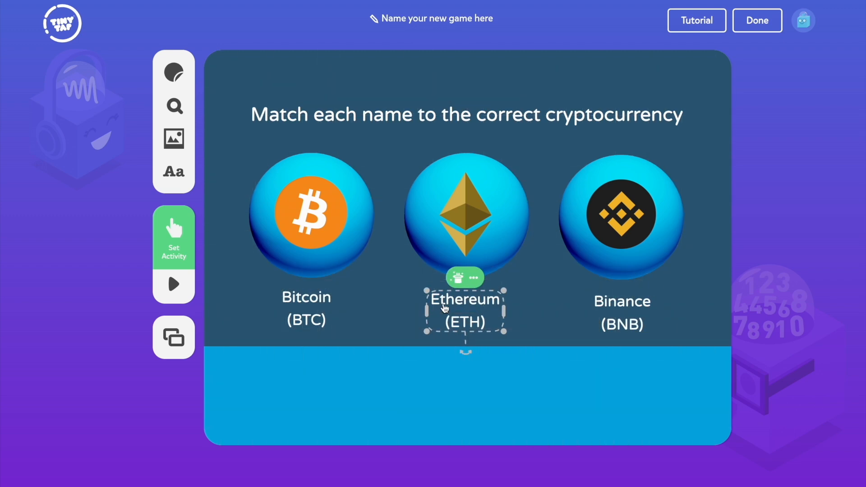
Step: Make the slide a Shape Puzzle and trace a rectangular piece around the Bitcoin (BTC) label
{"action": "left_click", "coordinate": [184, 256]}
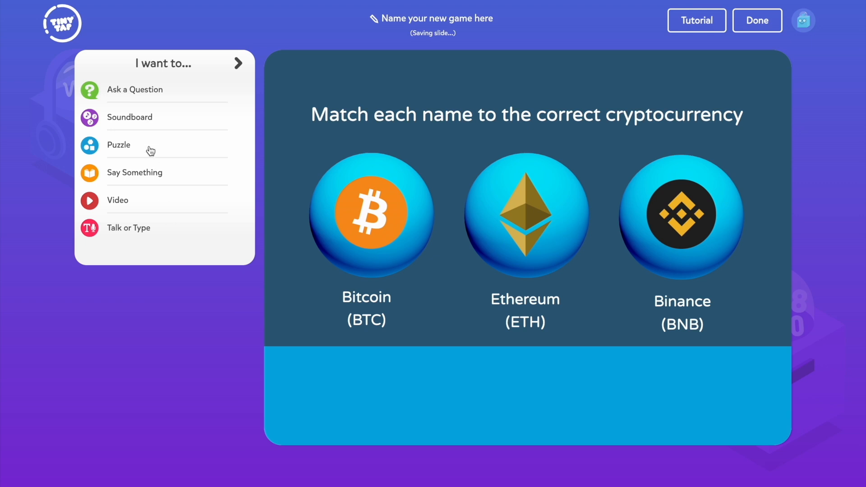
{"action": "left_click", "coordinate": [150, 151]}
{"action": "left_click_drag", "start_coordinate": [403, 288], "coordinate": [409, 342]}
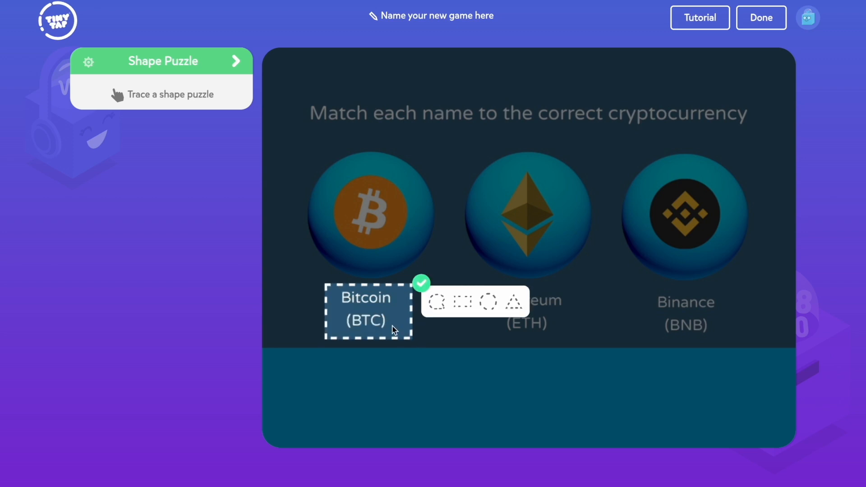
{"action": "left_click", "coordinate": [422, 282]}
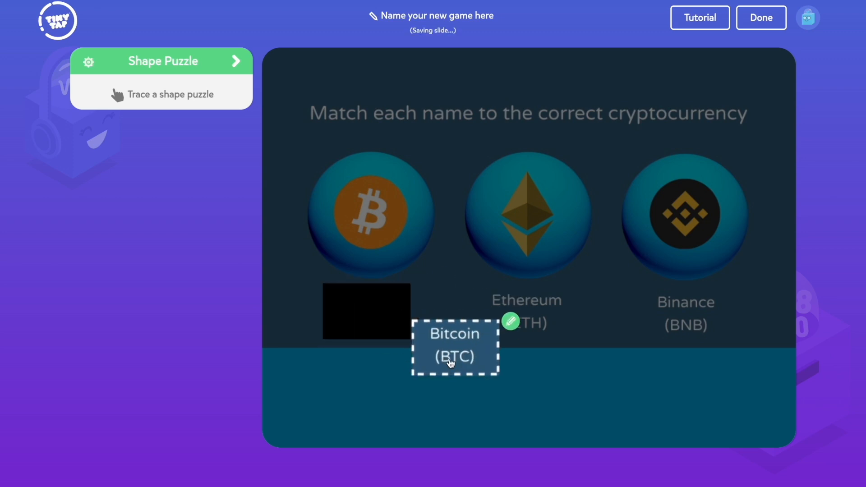
Step: Trace the Ethereum and Binance labels as pieces and arrange the pieces on the blue strip as Ethereum, Bitcoin, Binance
{"action": "left_click_drag", "start_coordinate": [439, 354], "coordinate": [513, 411]}
{"action": "left_click_drag", "start_coordinate": [514, 411], "coordinate": [518, 410]}
{"action": "left_click_drag", "start_coordinate": [548, 321], "coordinate": [525, 312]}
{"action": "left_click_drag", "start_coordinate": [524, 312], "coordinate": [391, 407]}
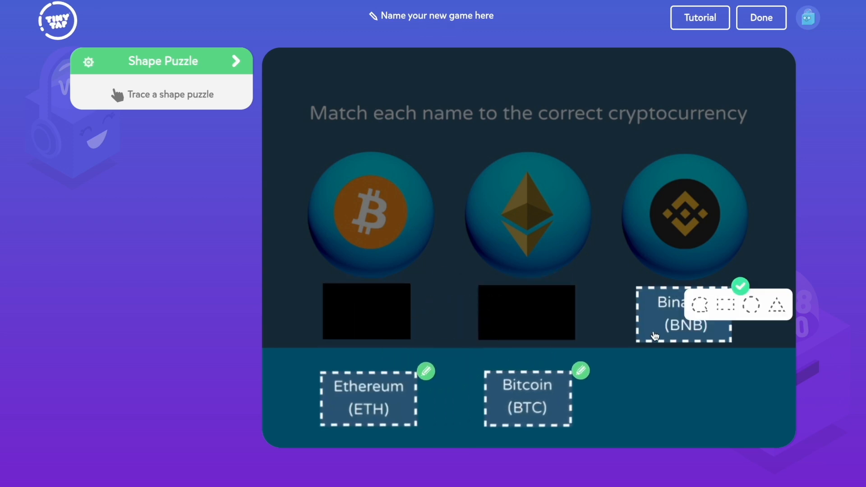
{"action": "left_click", "coordinate": [741, 286]}
{"action": "mouse_move", "coordinate": [696, 313]}
{"action": "left_mouse_down"}
{"action": "mouse_move", "coordinate": [700, 306]}
{"action": "mouse_move", "coordinate": [700, 394]}
{"action": "left_mouse_up"}
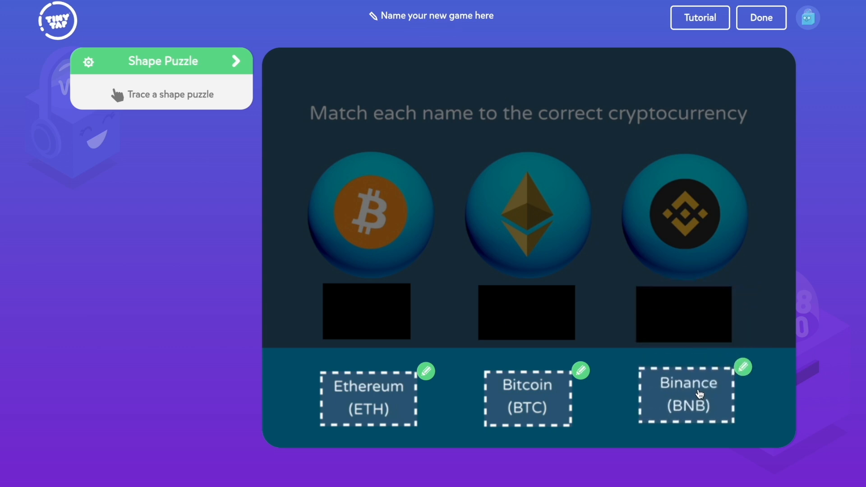
{"action": "left_click", "coordinate": [235, 62]}
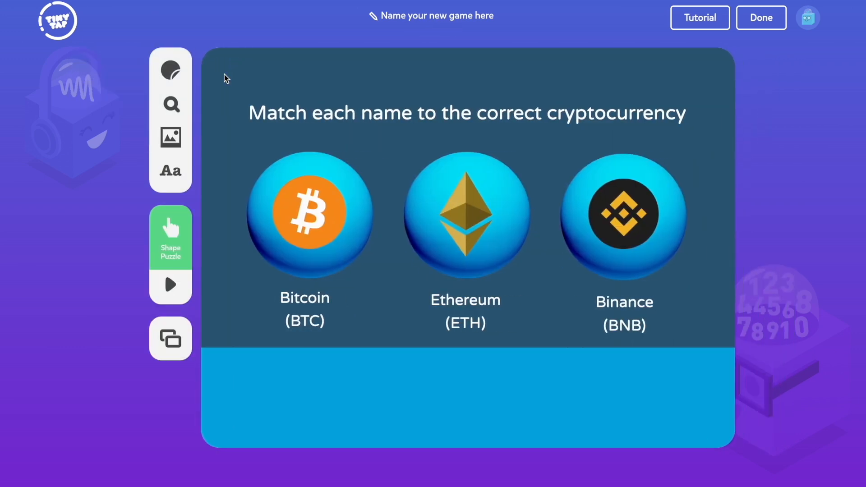
Step: Add the slide "Fill in the missing data in the block to complete the chain" and set its activity to Talk or Type
{"action": "left_click", "coordinate": [171, 339]}
{"action": "left_click", "coordinate": [163, 416]}
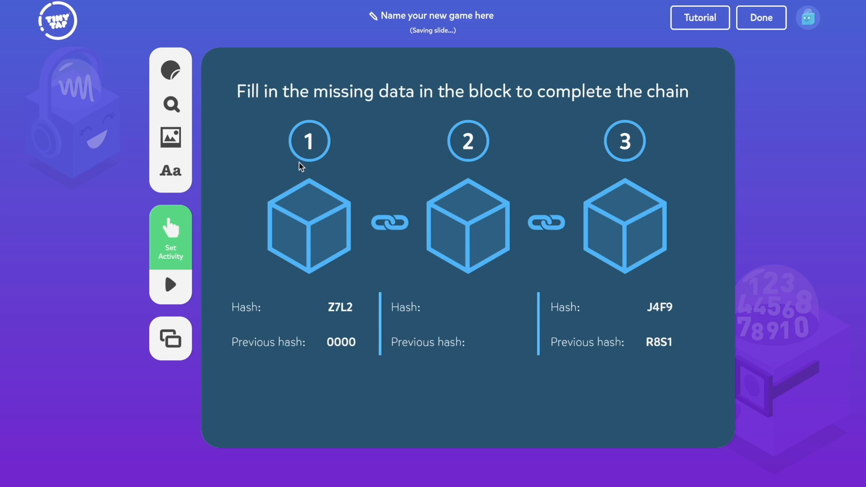
{"action": "left_click", "coordinate": [181, 225]}
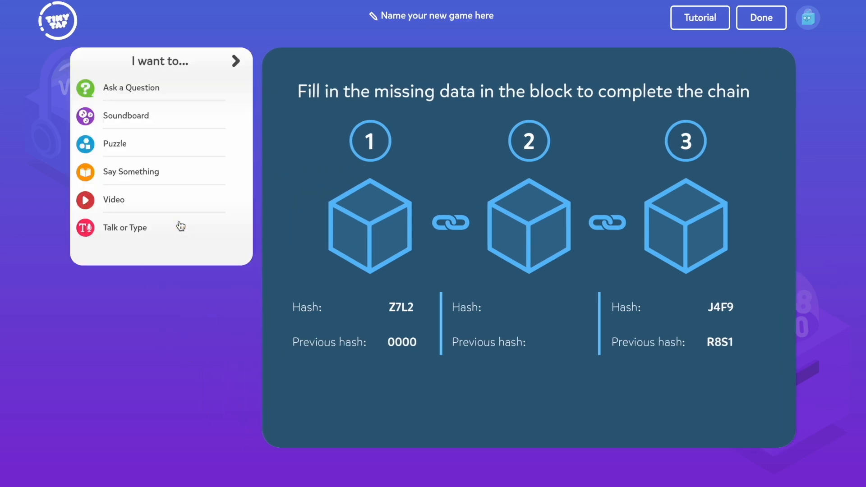
{"action": "left_click", "coordinate": [180, 227]}
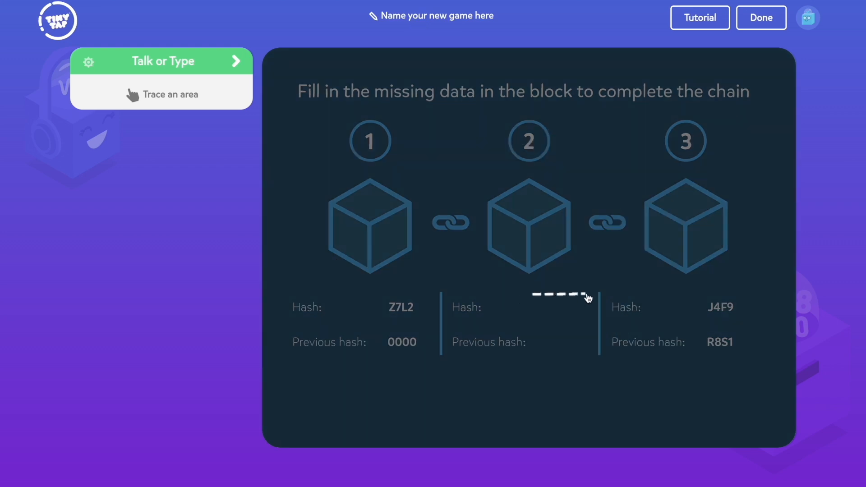
Step: Trace answer areas beside block 2's Hash and Previous hash, with the answers R8S1 and Z7L2
{"action": "left_click_drag", "start_coordinate": [587, 298], "coordinate": [534, 294]}
{"action": "left_click", "coordinate": [597, 293]}
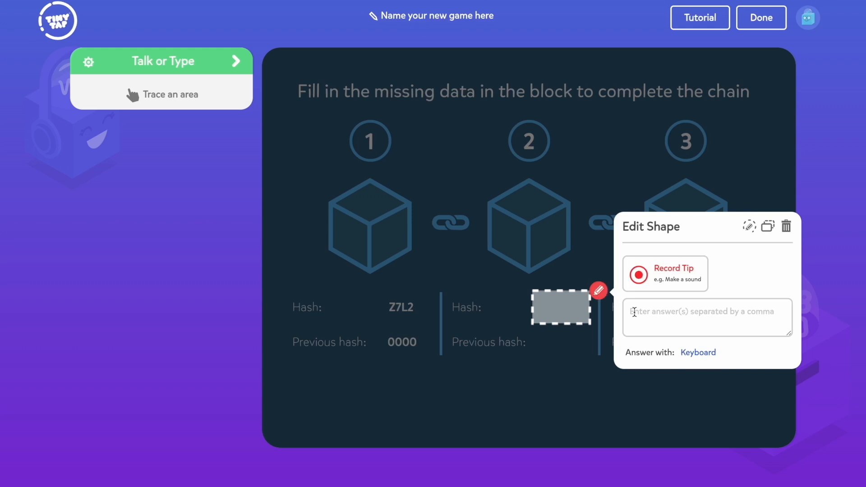
{"action": "type", "text": "R8S1"}
{"action": "left_click", "coordinate": [594, 275]}
{"action": "mouse_move", "coordinate": [533, 332]}
{"action": "left_mouse_down"}
{"action": "mouse_move", "coordinate": [591, 333]}
{"action": "mouse_move", "coordinate": [592, 365]}
{"action": "left_mouse_up"}
{"action": "left_click", "coordinate": [601, 331]}
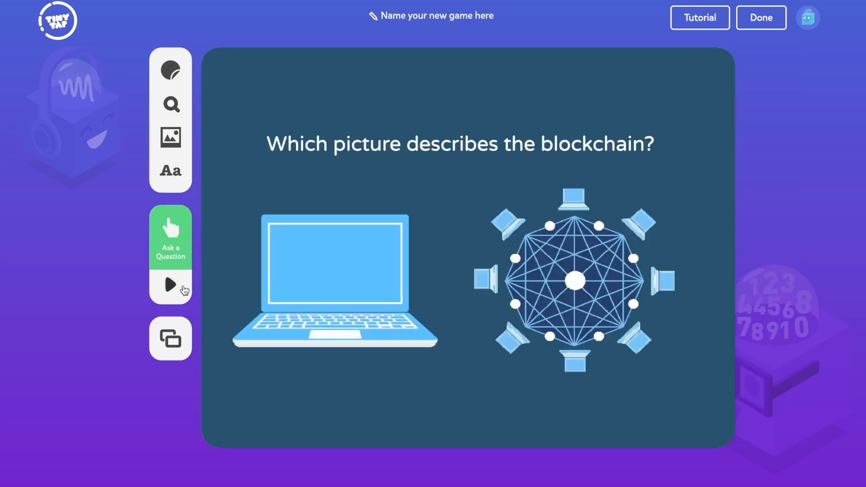
Step: Preview the game by picking the network picture, matching the cryptocurrency names and filling in R8S1 and Z7L2
{"action": "left_click", "coordinate": [183, 288]}
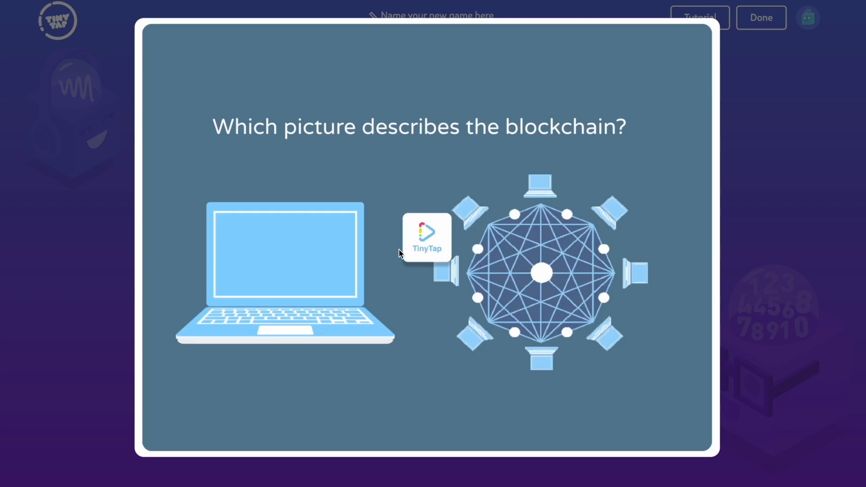
{"action": "left_click", "coordinate": [425, 247]}
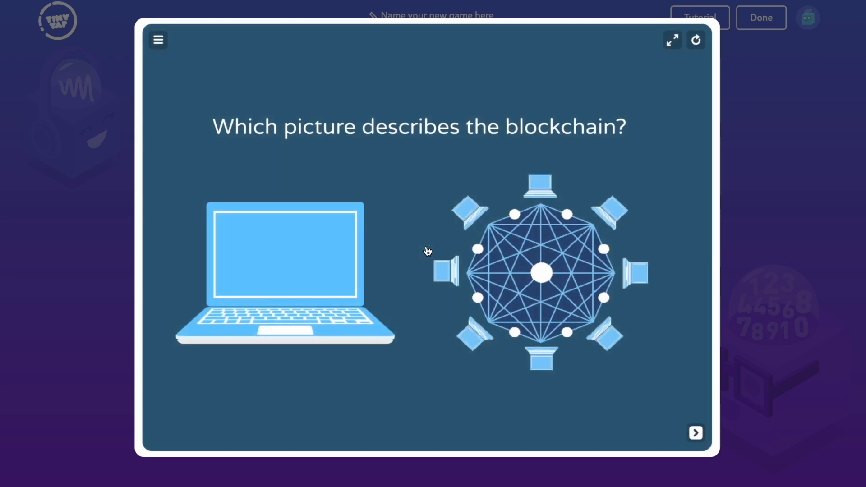
{"action": "left_click", "coordinate": [531, 266]}
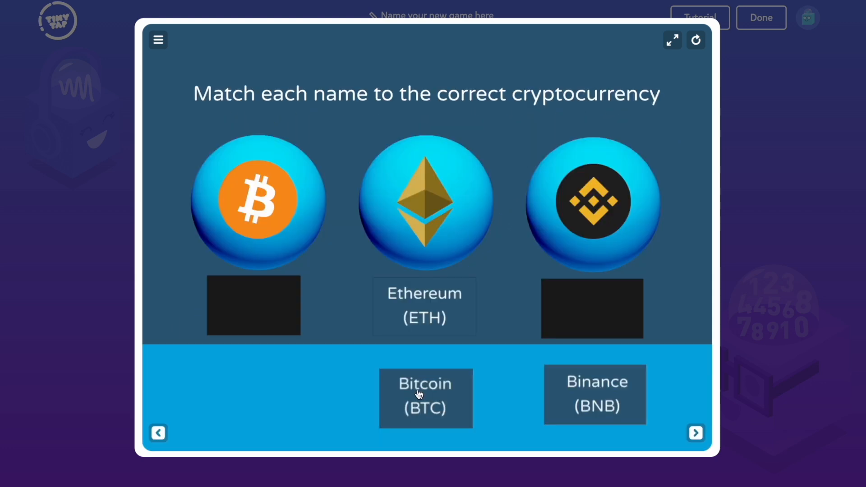
{"action": "left_click_drag", "start_coordinate": [420, 394], "coordinate": [250, 290]}
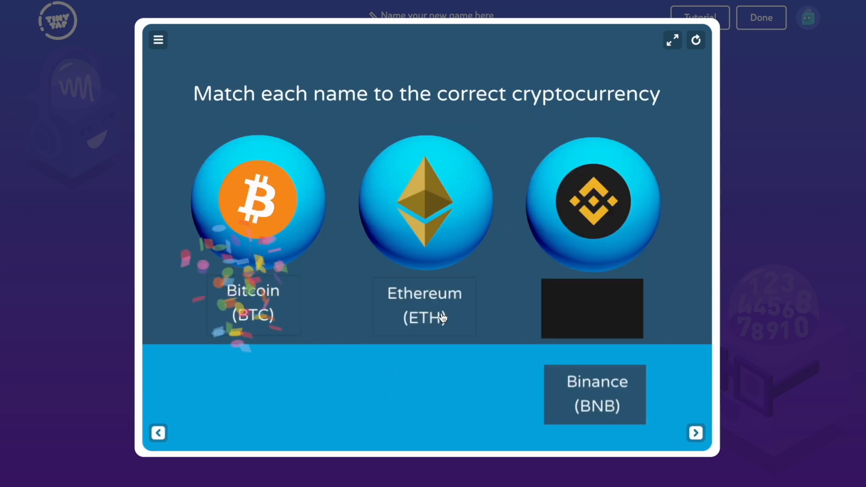
{"action": "left_click_drag", "start_coordinate": [563, 389], "coordinate": [561, 311]}
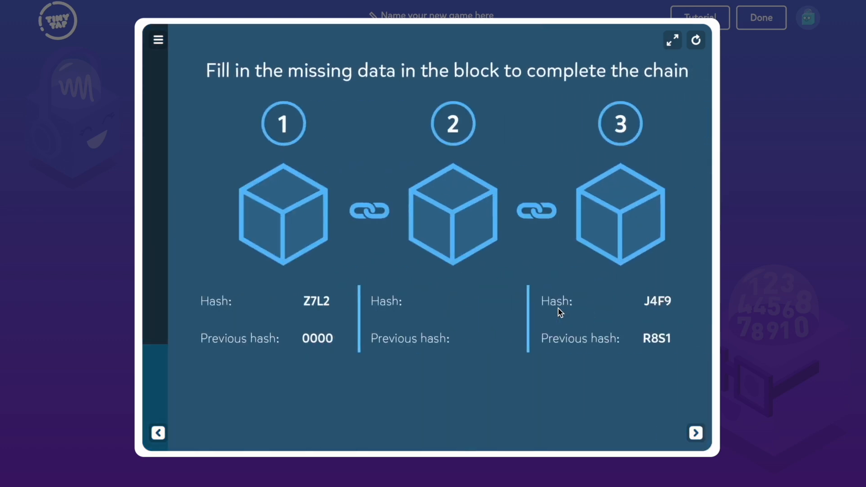
{"action": "type", "text": "R8S1Z7L2"}
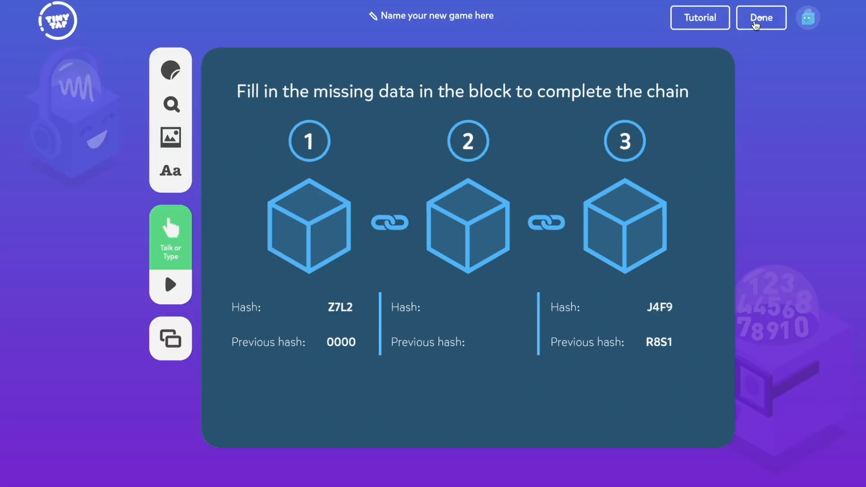
Step: Finish editing the game and set its publishing category to Technology and its age to 14+
{"action": "left_click", "coordinate": [762, 18]}
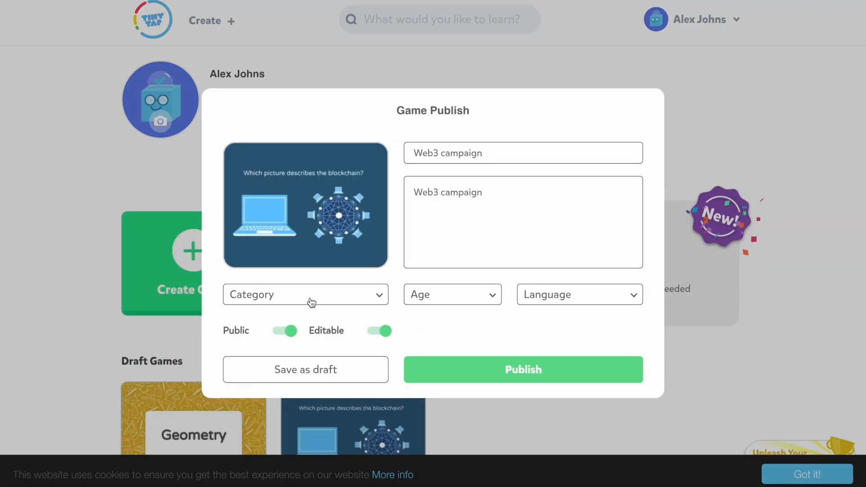
{"action": "left_click", "coordinate": [311, 302]}
{"action": "scroll", "coordinate": [311, 319], "scroll_direction": "down", "scroll_amount": 10}
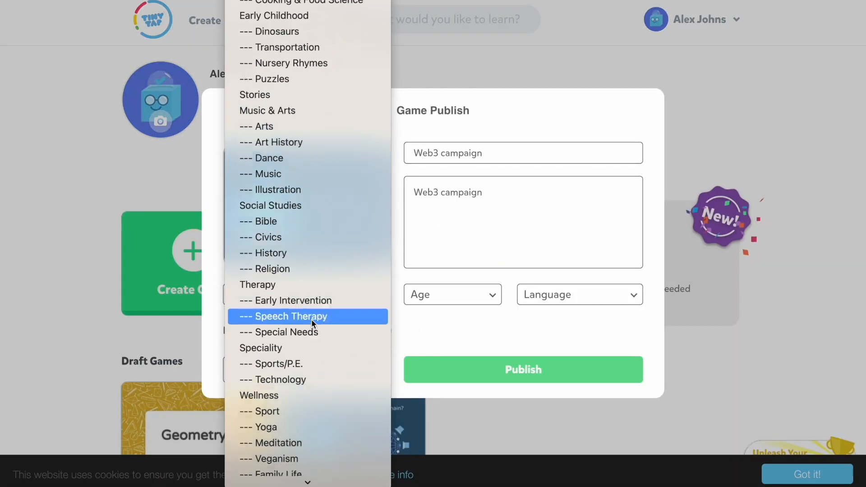
{"action": "left_click", "coordinate": [311, 378]}
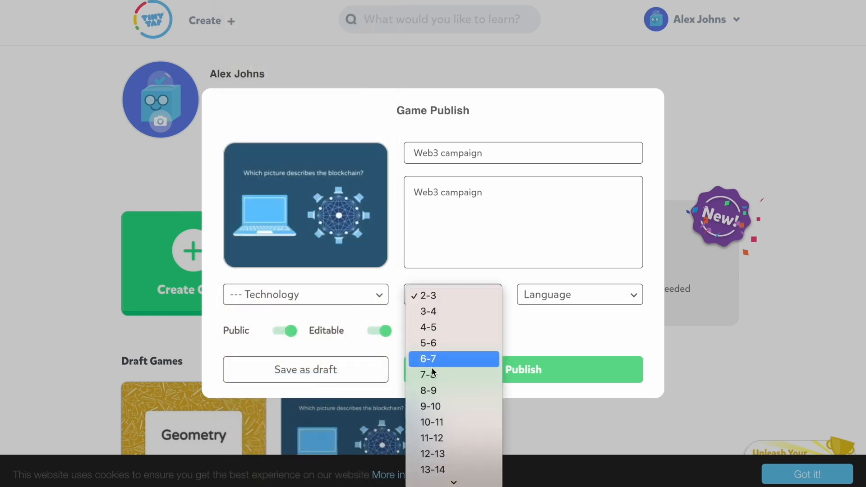
{"action": "scroll", "coordinate": [434, 383], "scroll_direction": "down", "scroll_amount": 1}
{"action": "left_click", "coordinate": [440, 477]}
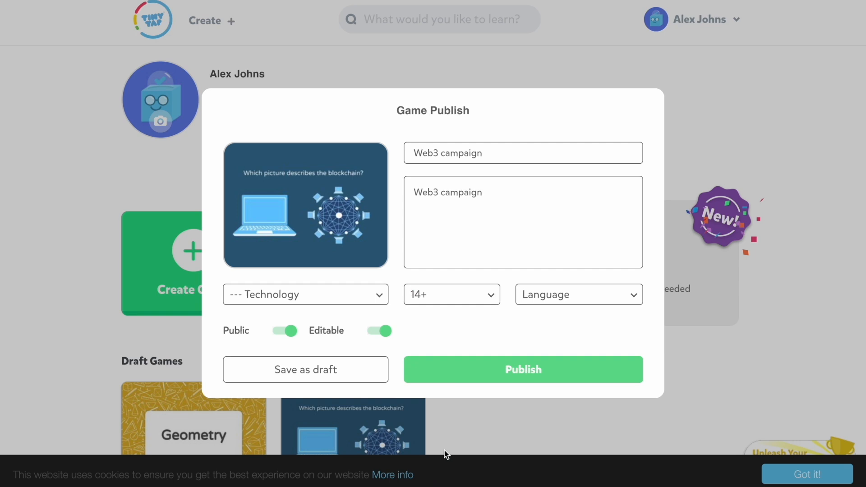
Step: Set the game's language to English and publish the game
{"action": "left_click", "coordinate": [541, 304]}
{"action": "left_click", "coordinate": [541, 304]}
{"action": "left_click", "coordinate": [421, 367]}
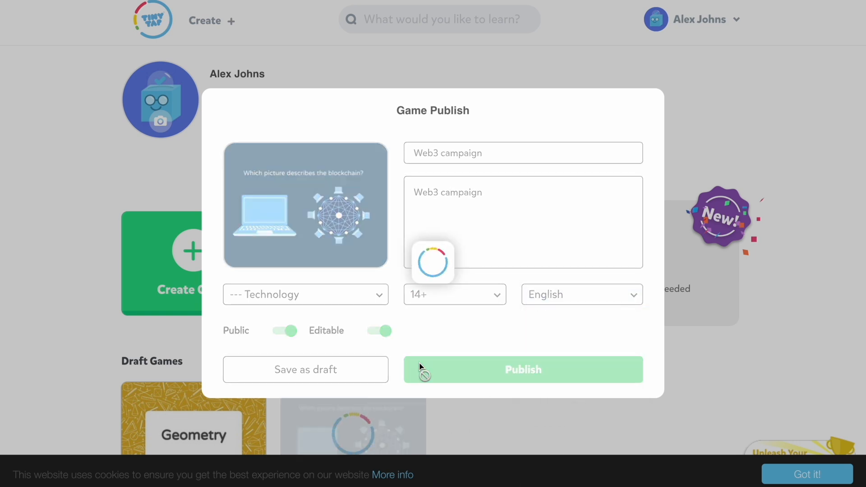